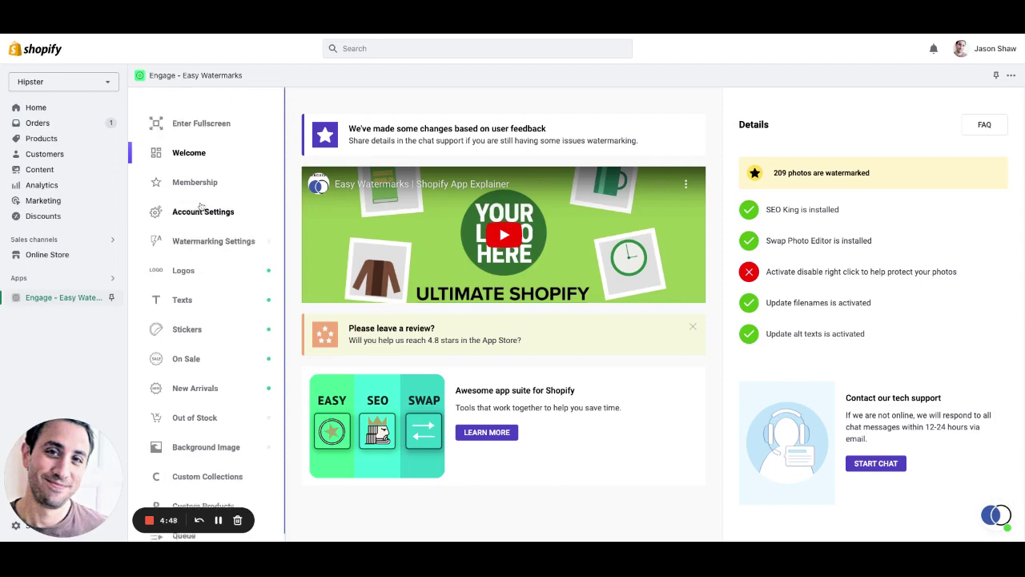
- Switch the watermark app to fullscreen, and turn off both the logo and the text watermarks
{"action": "left_click", "coordinate": [199, 124]}
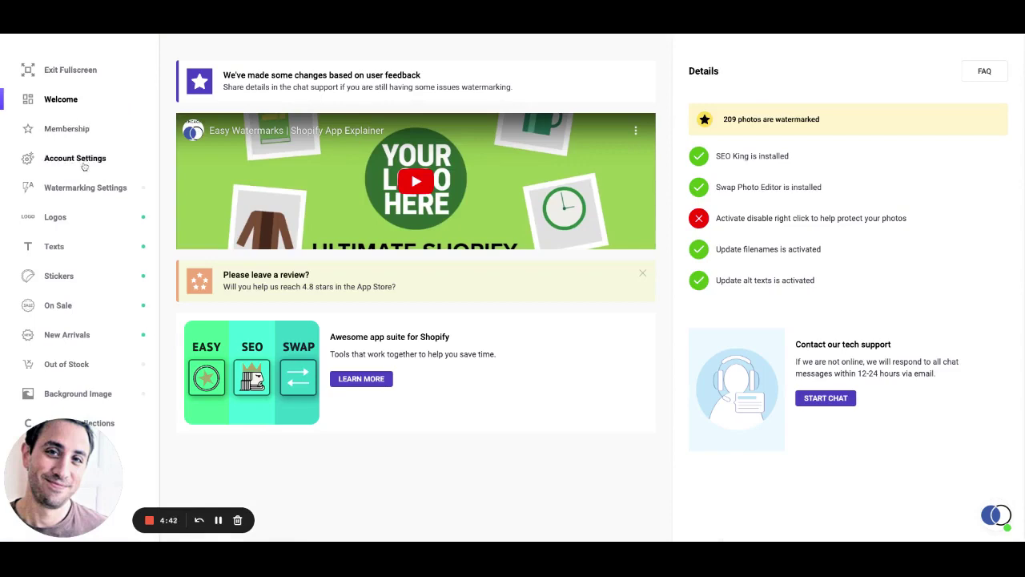
{"action": "left_click", "coordinate": [56, 217]}
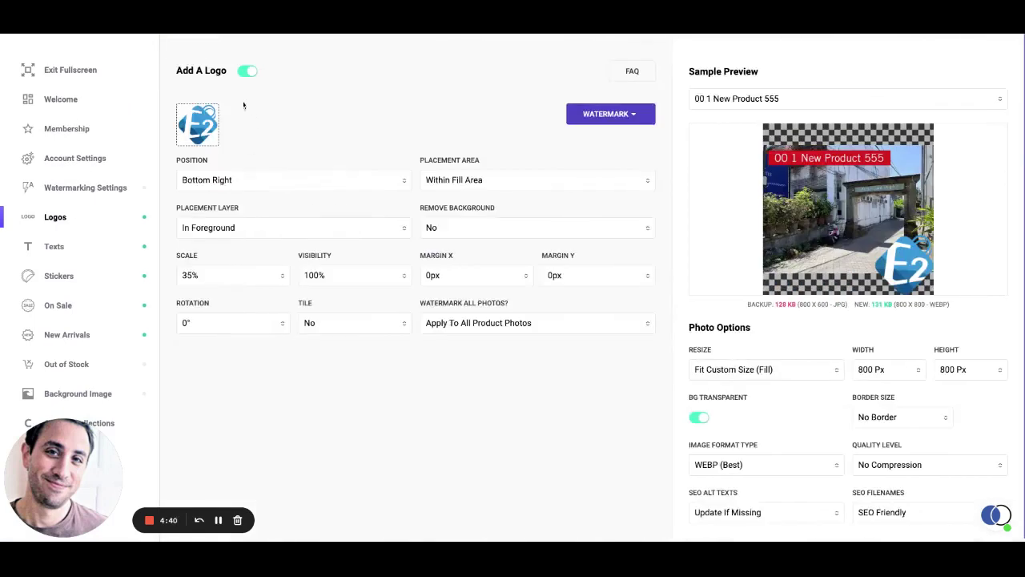
{"action": "left_click", "coordinate": [248, 70]}
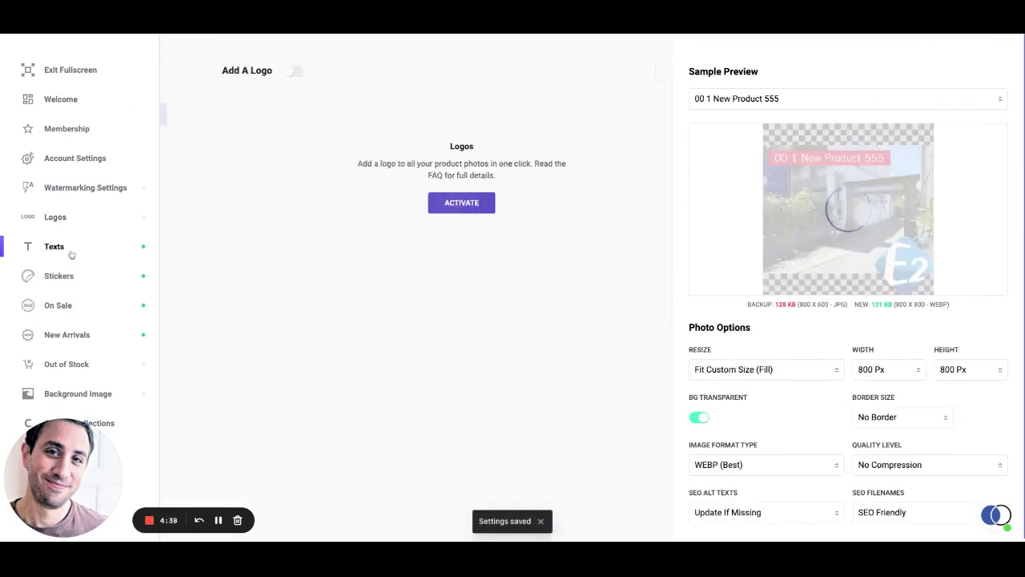
{"action": "left_click", "coordinate": [242, 71]}
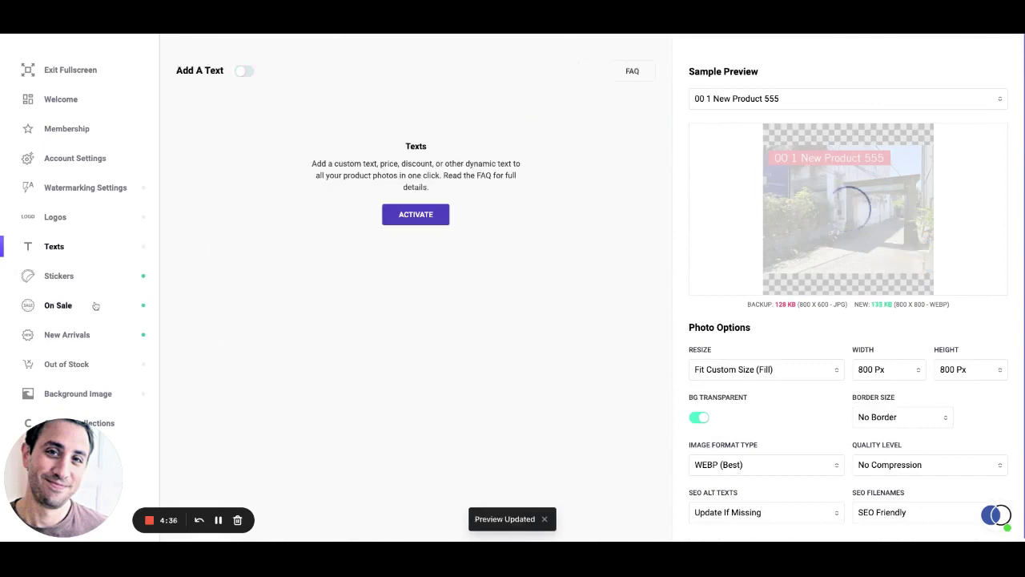
- Turn the logo watermark back on and review its sample preview, photo options and choices for updating or restoring products
{"action": "left_click", "coordinate": [91, 221]}
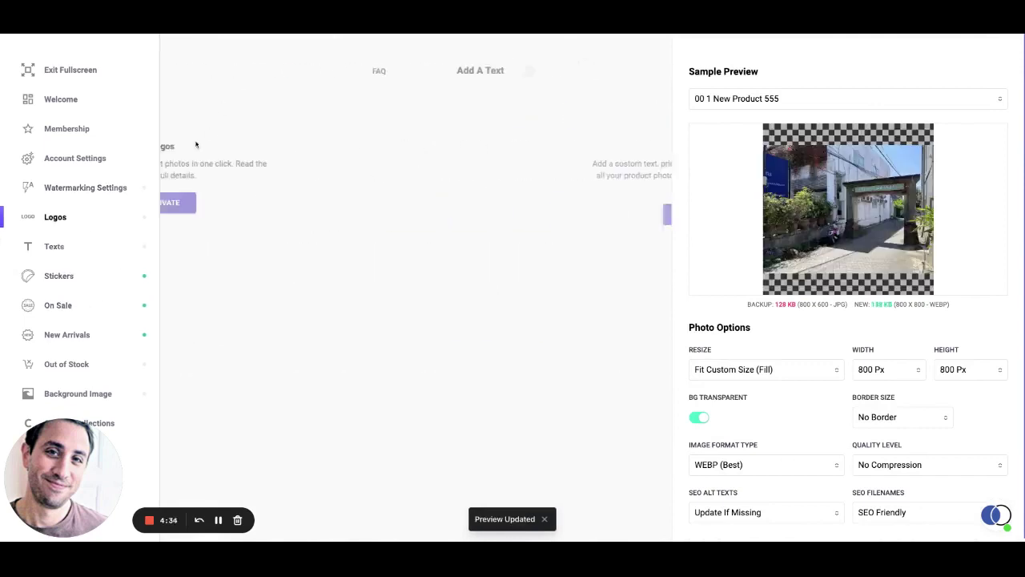
{"action": "left_click", "coordinate": [248, 70]}
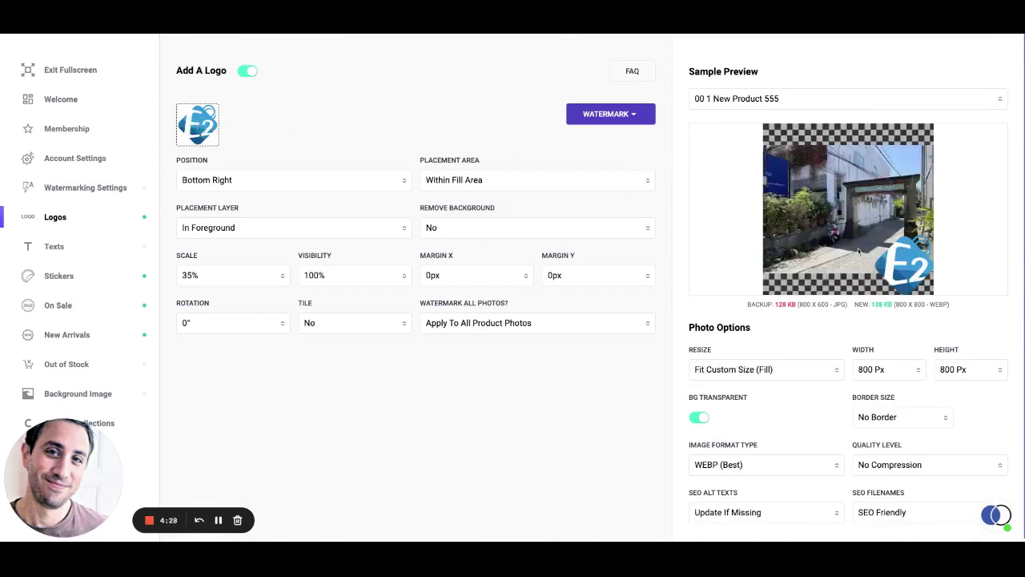
{"action": "scroll", "coordinate": [858, 254], "scroll_direction": "down", "scroll_amount": 1}
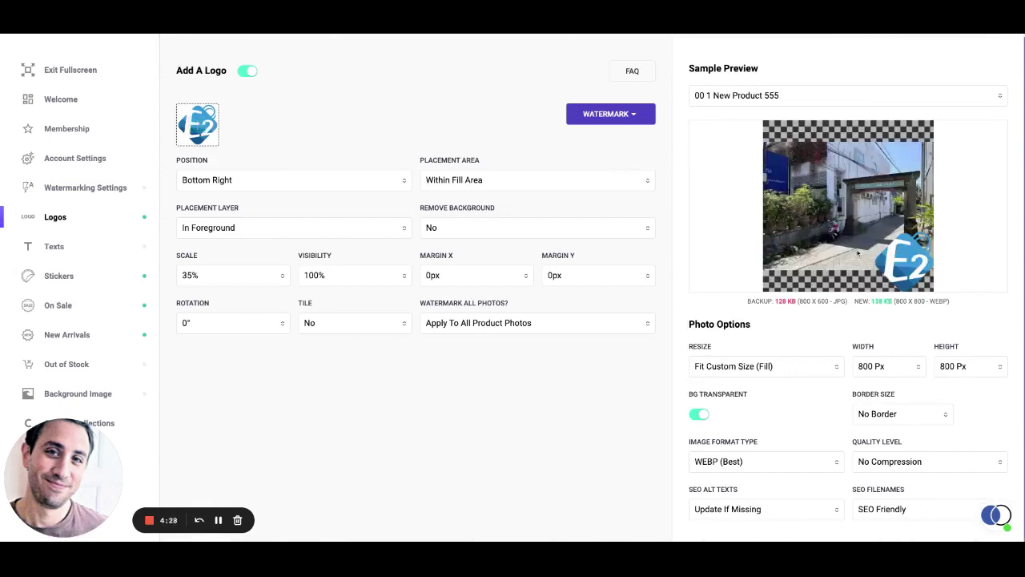
{"action": "left_click", "coordinate": [894, 371]}
{"action": "left_click", "coordinate": [613, 118]}
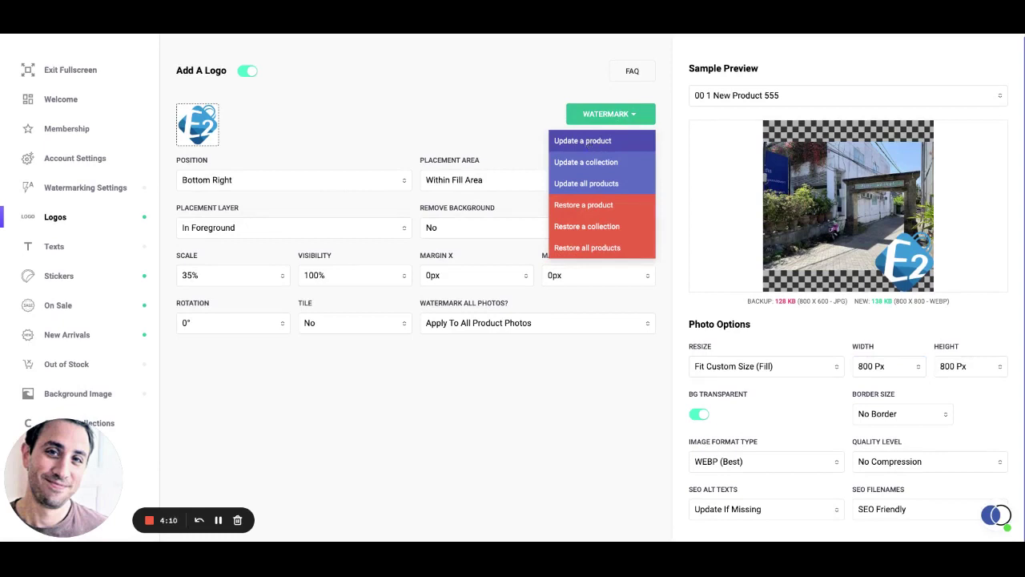
{"action": "left_click", "coordinate": [453, 133]}
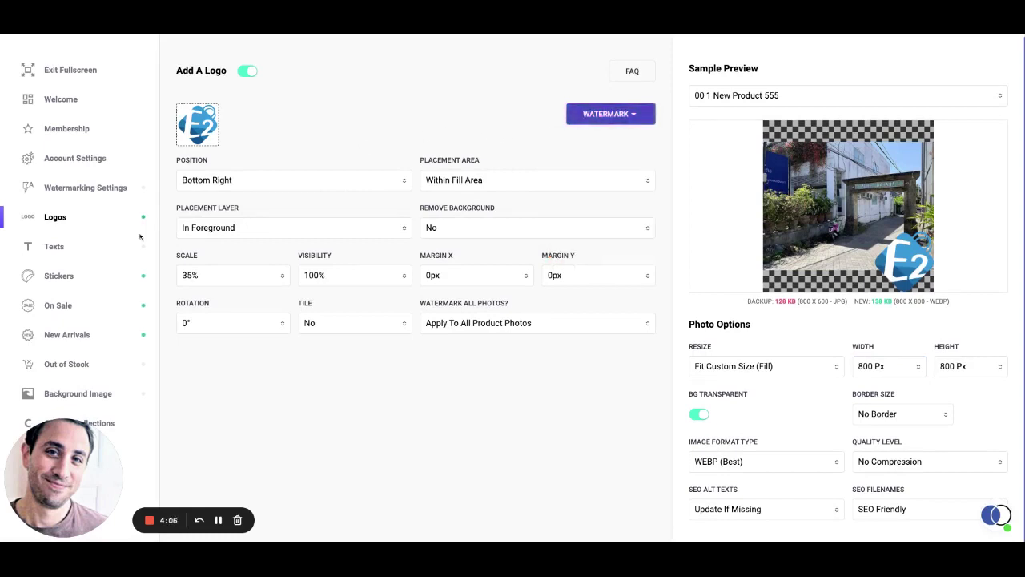
- Review the sticker settings and the options for adding or removing the sticker on a product or collection
{"action": "left_click", "coordinate": [66, 278]}
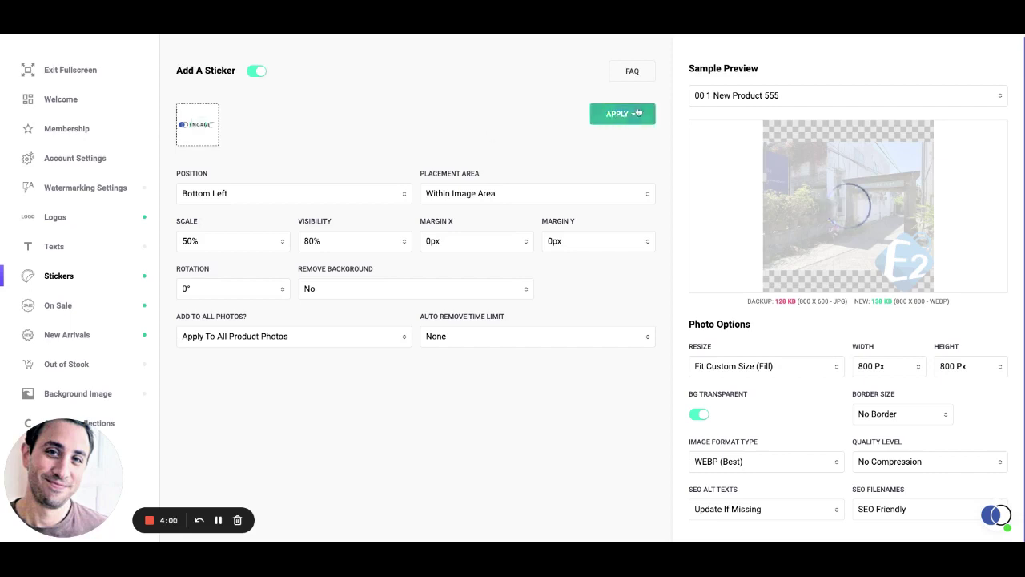
{"action": "left_click", "coordinate": [637, 114]}
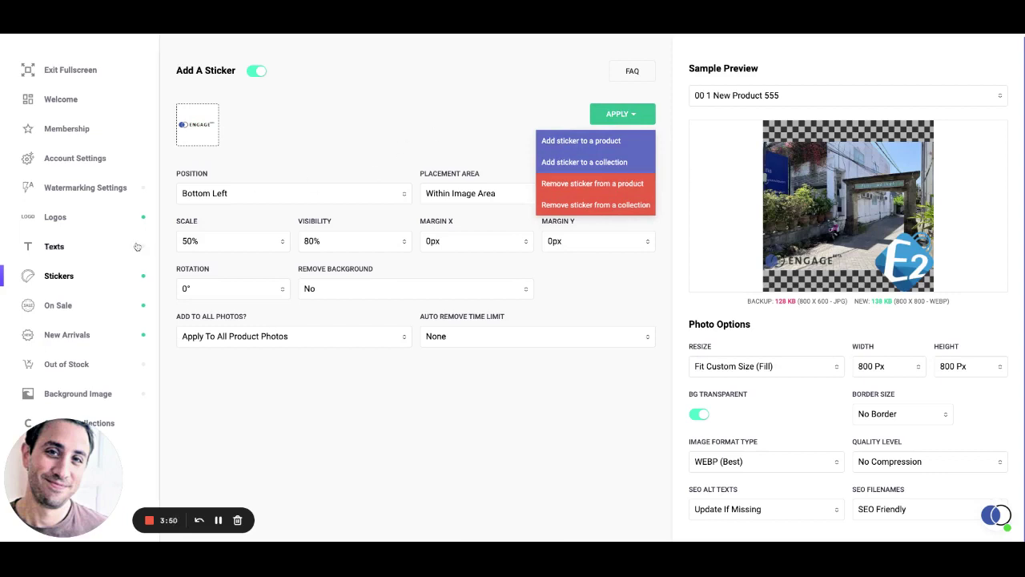
{"action": "left_click", "coordinate": [406, 129]}
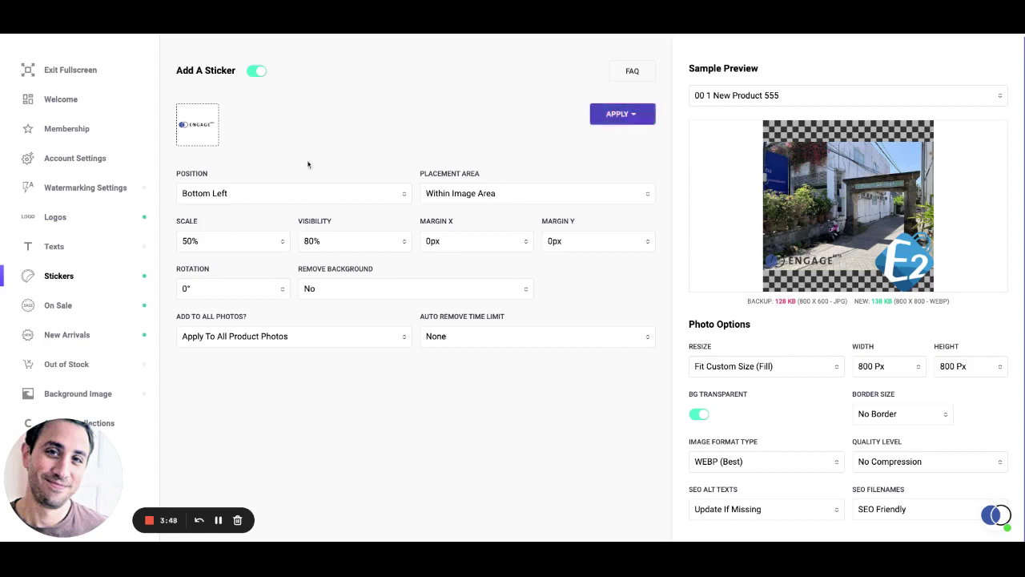
- Look over the on-sale and new arrival sticker settings, and turn on the out-of-stock sticker
{"action": "left_click", "coordinate": [72, 307]}
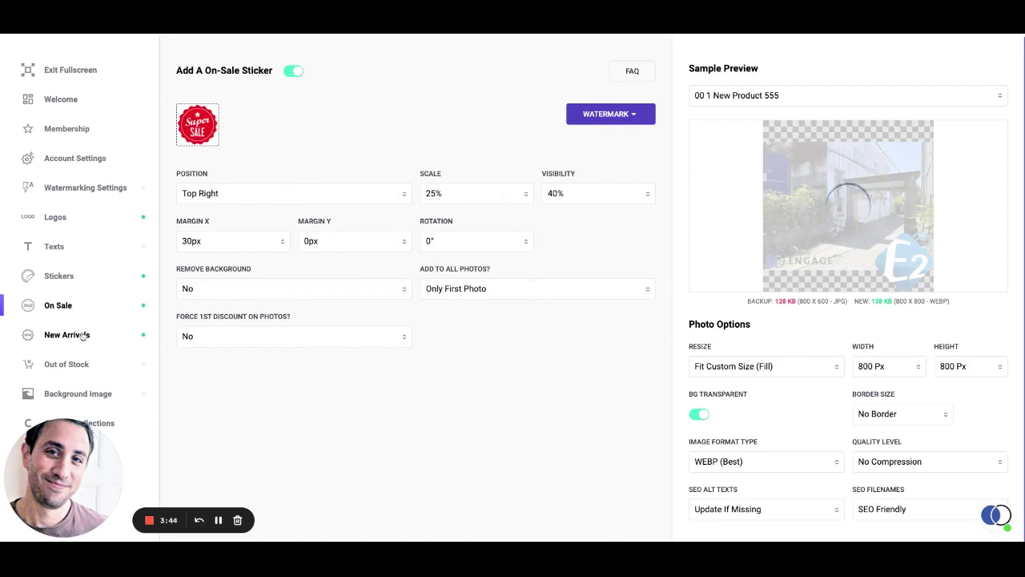
{"action": "left_click", "coordinate": [83, 335]}
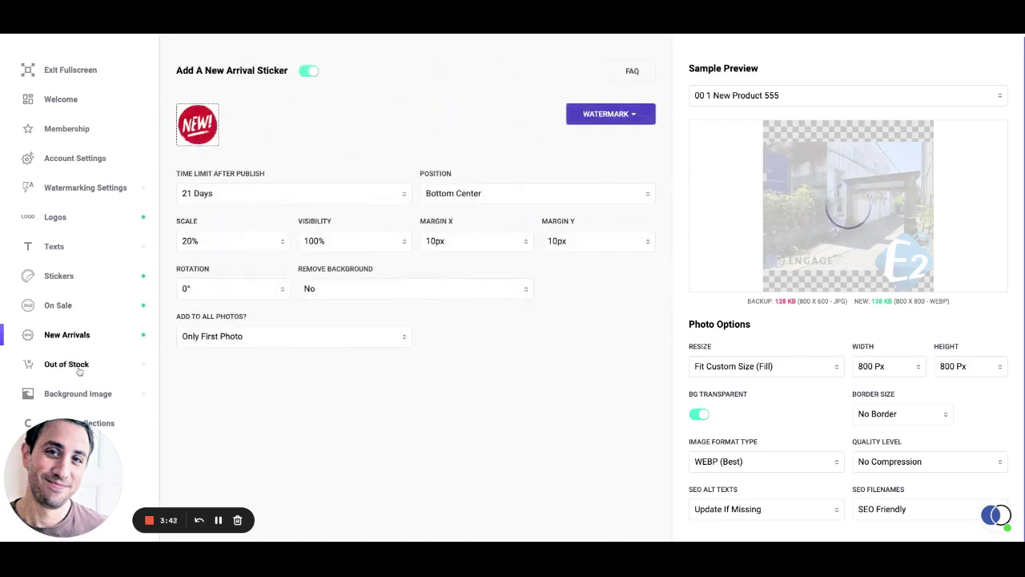
{"action": "left_click", "coordinate": [79, 367]}
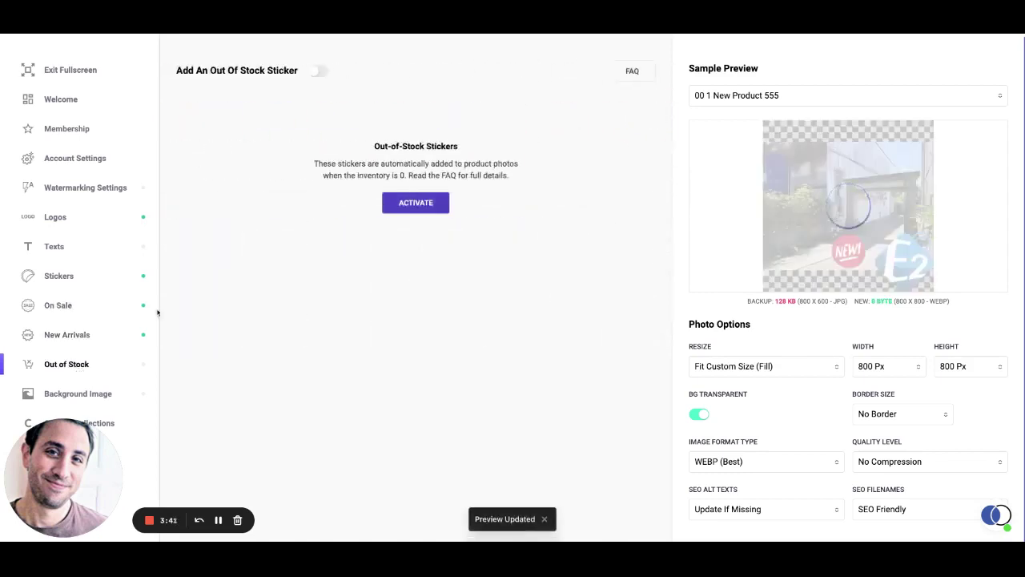
{"action": "left_click", "coordinate": [316, 72]}
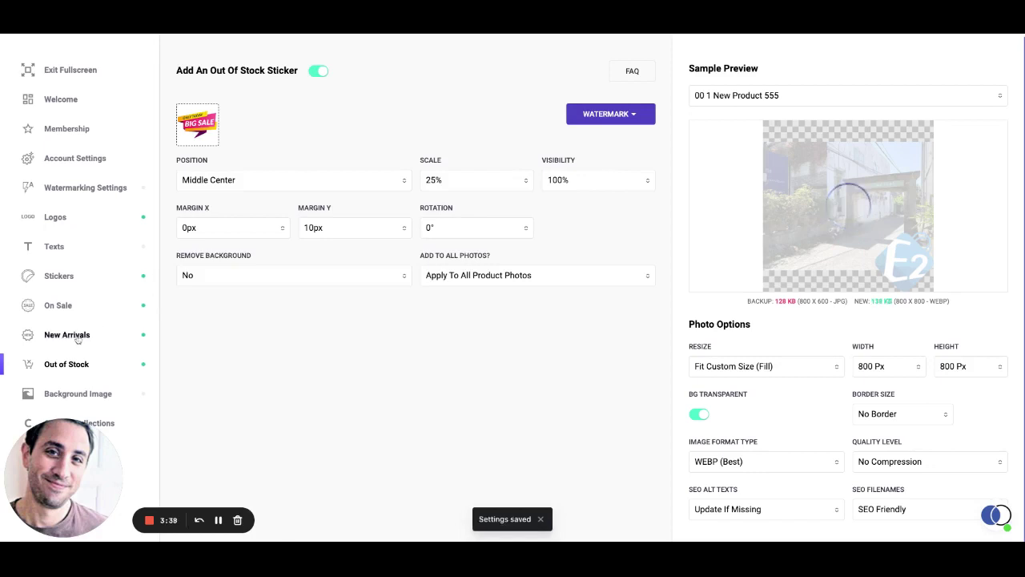
- Compare the settings of the new arrival, out-of-stock and on-sale stickers
{"action": "left_click", "coordinate": [78, 337]}
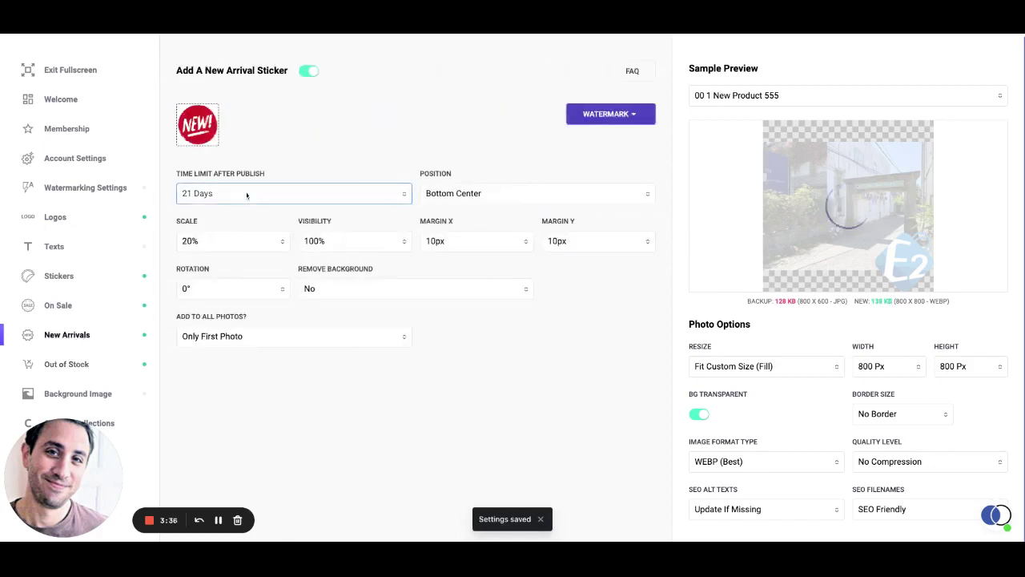
{"action": "left_click", "coordinate": [82, 368]}
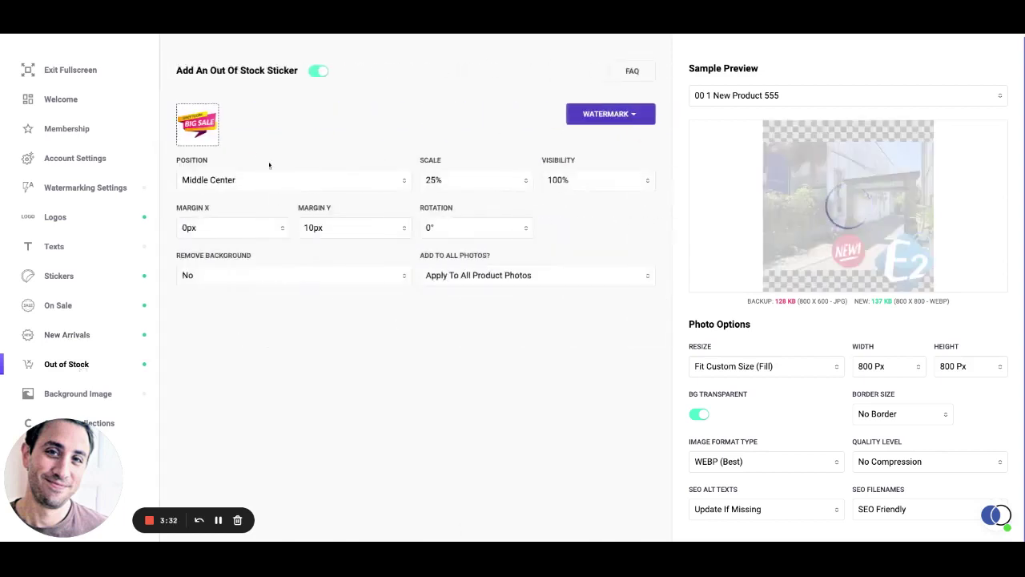
{"action": "left_click", "coordinate": [85, 305]}
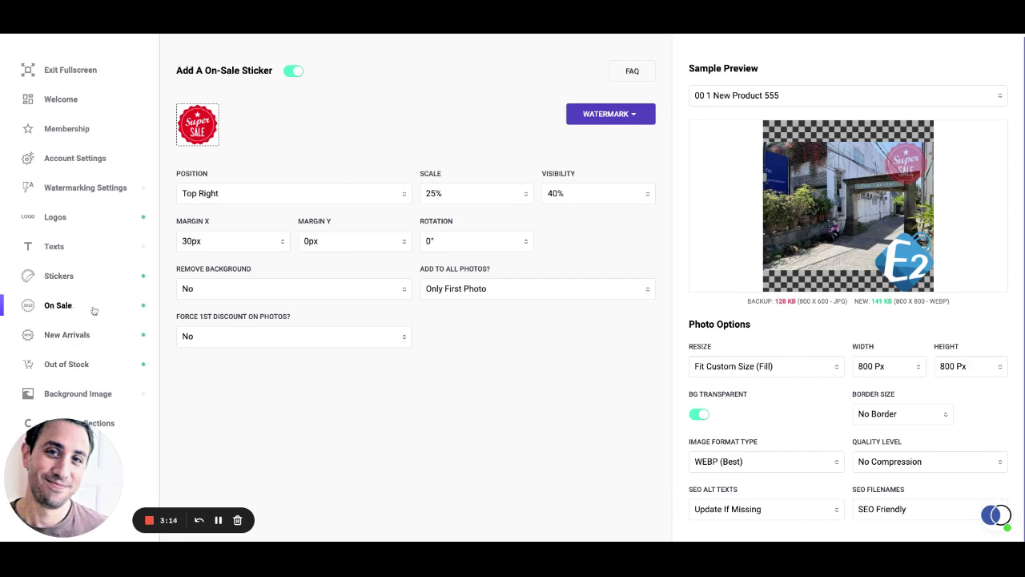
- Turn on the text watermark, set the photo quality level to 80%, and view the watermark update options
{"action": "left_click", "coordinate": [67, 248]}
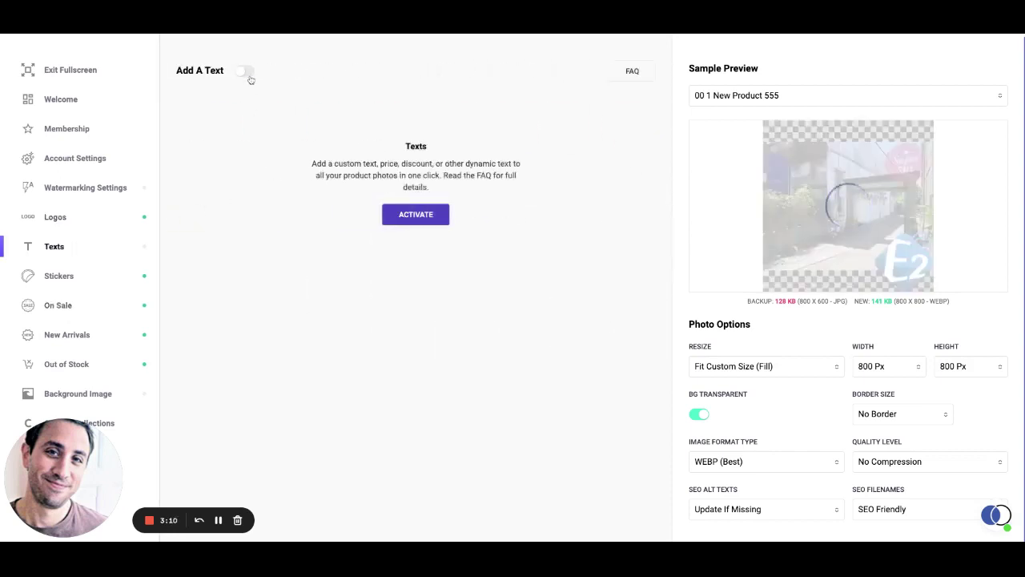
{"action": "left_click", "coordinate": [245, 72]}
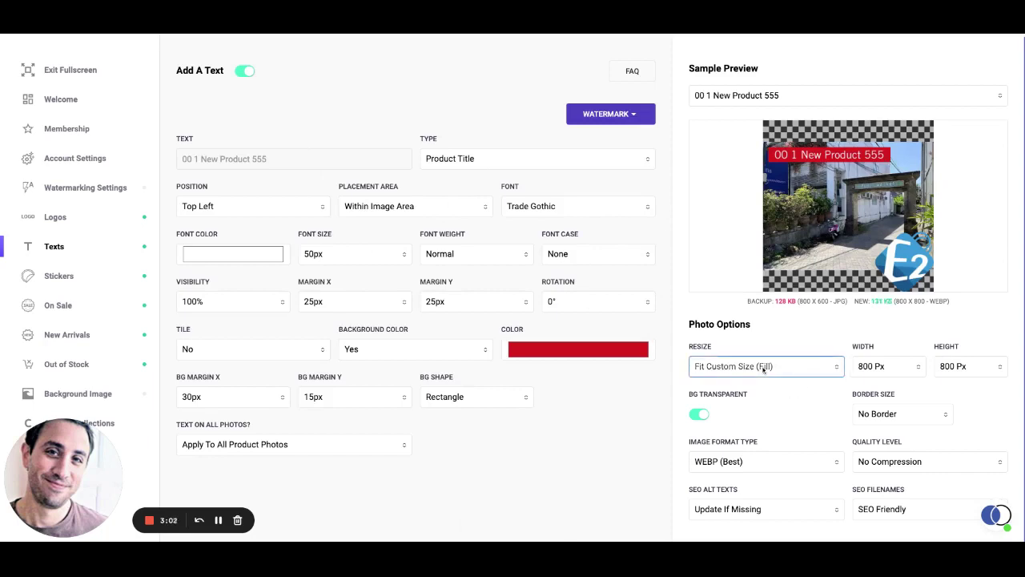
{"action": "left_click", "coordinate": [897, 461]}
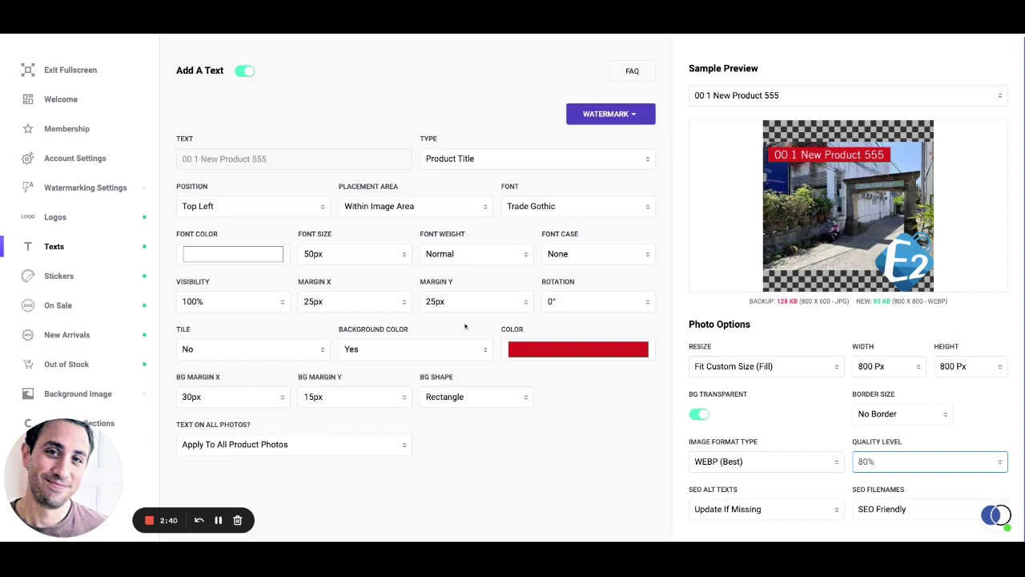
{"action": "left_click", "coordinate": [633, 119]}
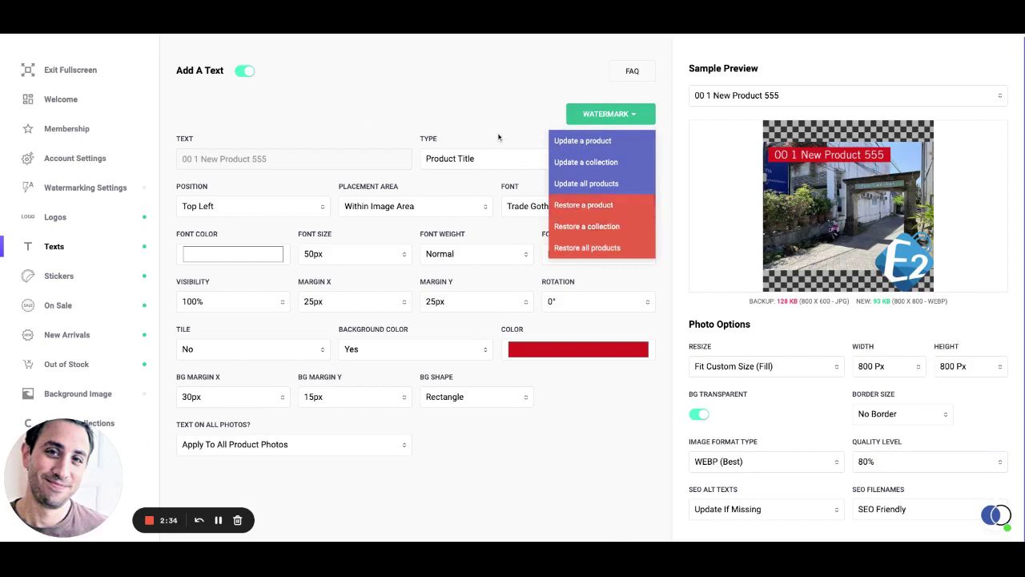
{"action": "left_click", "coordinate": [470, 114]}
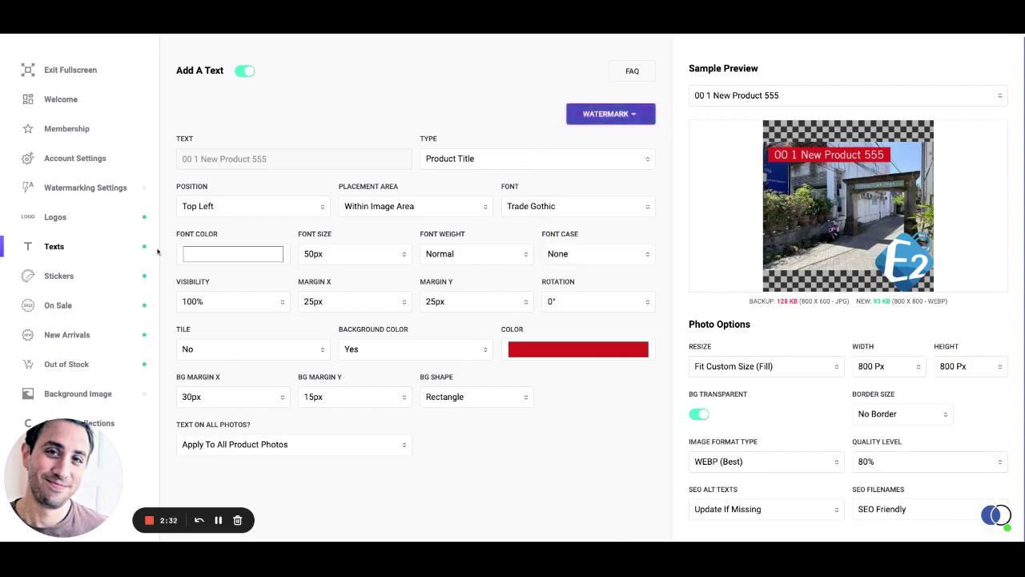
- Review the Background Image, Custom Collections, Custom Products and Queue pages
{"action": "left_click", "coordinate": [99, 395]}
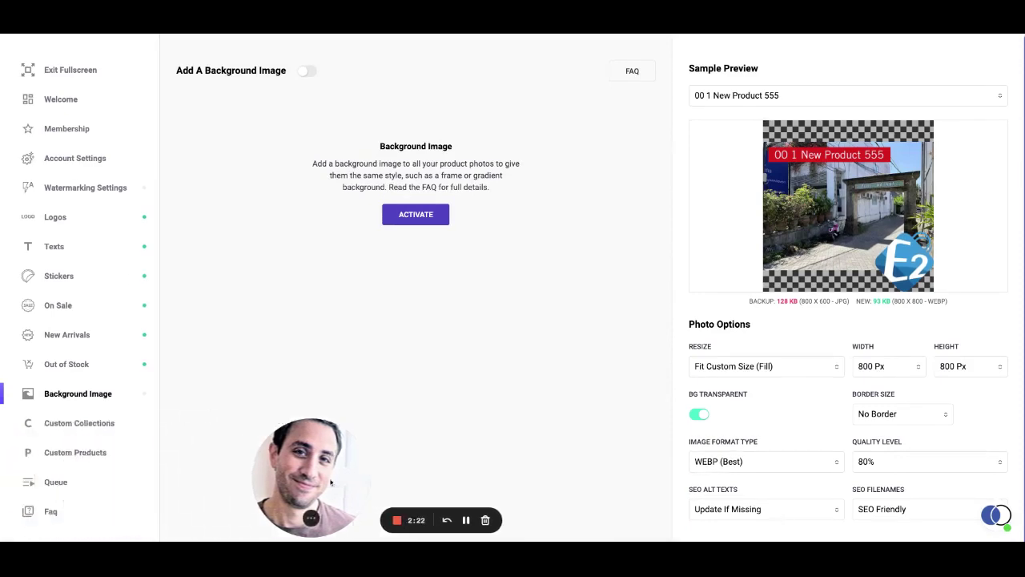
{"action": "left_click", "coordinate": [102, 427]}
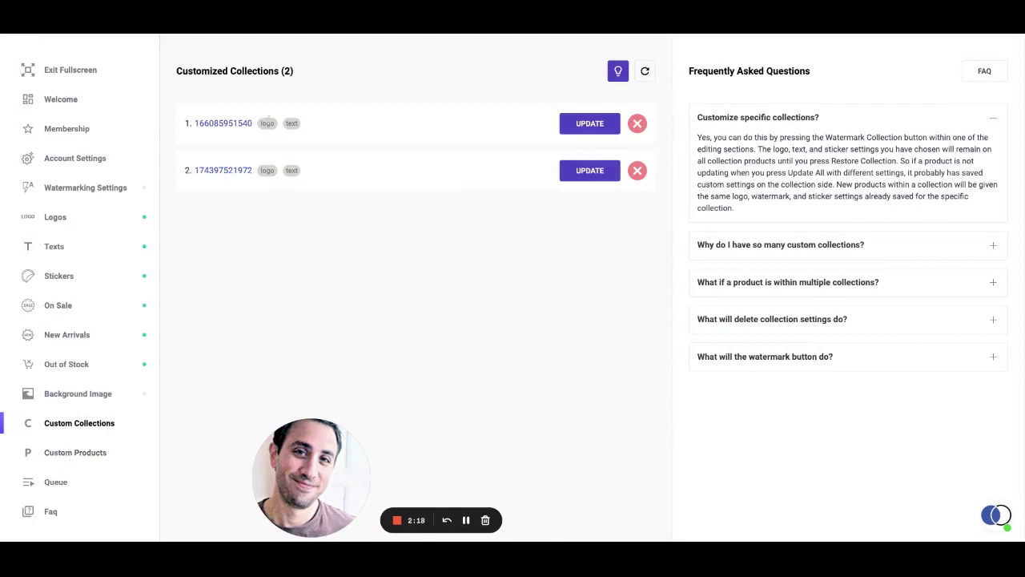
{"action": "left_click", "coordinate": [73, 453]}
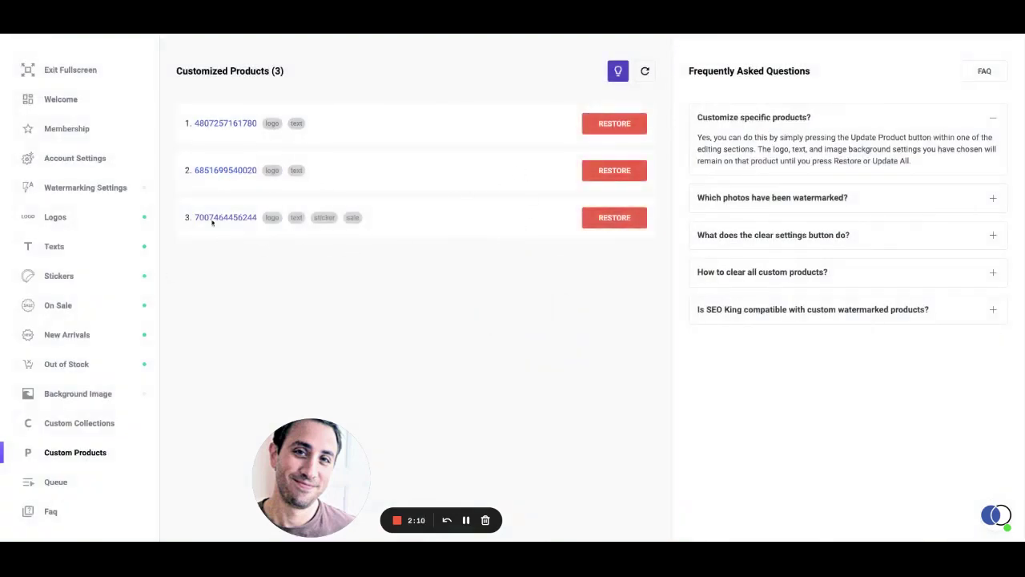
{"action": "left_click", "coordinate": [56, 482]}
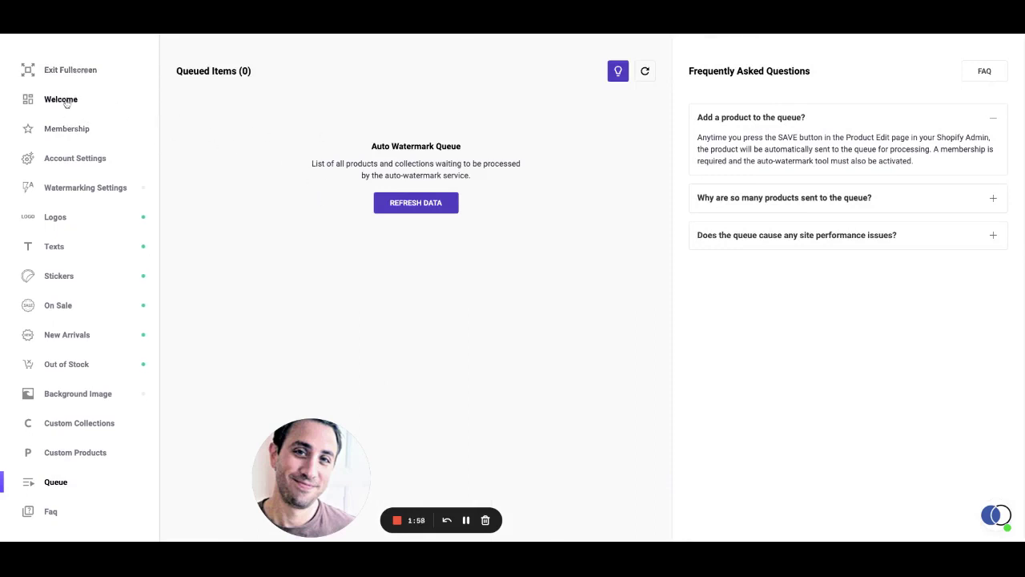
- Open the watermarking settings and set Auto Watermark Specific Types to All Products
{"action": "left_click", "coordinate": [76, 188]}
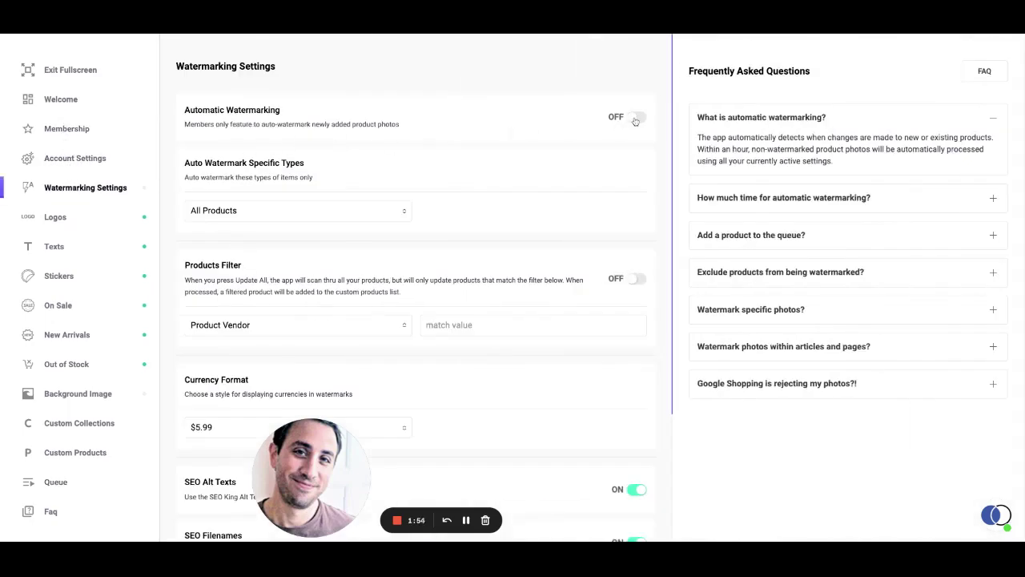
{"action": "left_click", "coordinate": [279, 214]}
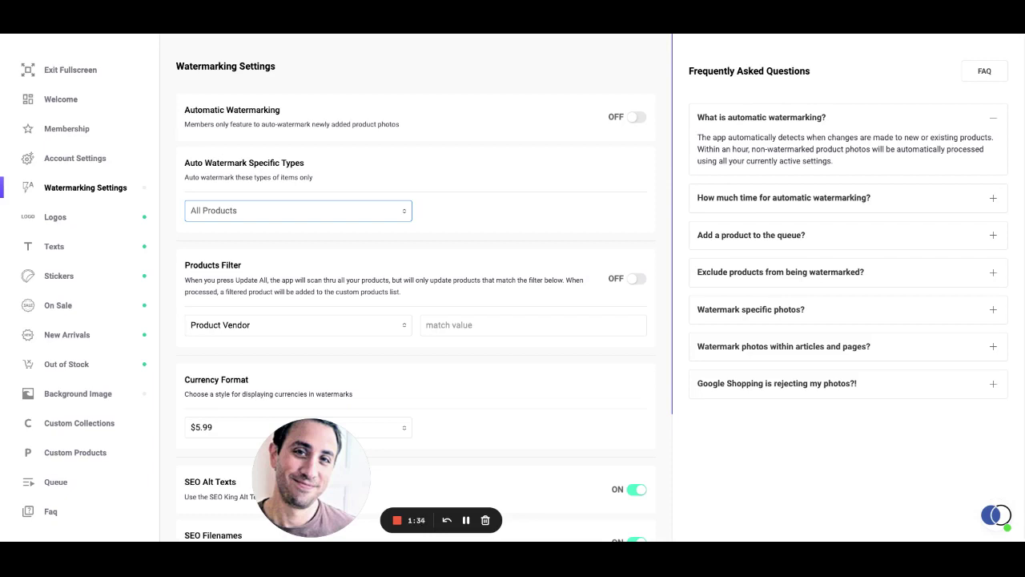
{"action": "left_click", "coordinate": [295, 214]}
{"action": "left_click", "coordinate": [295, 215]}
{"action": "left_click", "coordinate": [292, 201]}
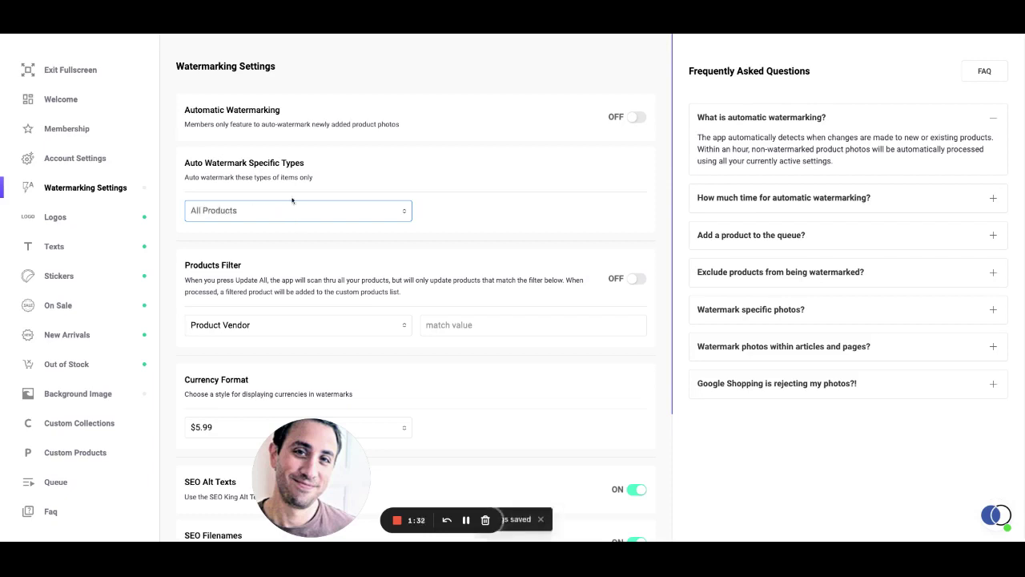
- Examine the products filter, currency format and SEO King options in the watermarking settings
{"action": "scroll", "coordinate": [335, 272], "scroll_direction": "down", "scroll_amount": 3}
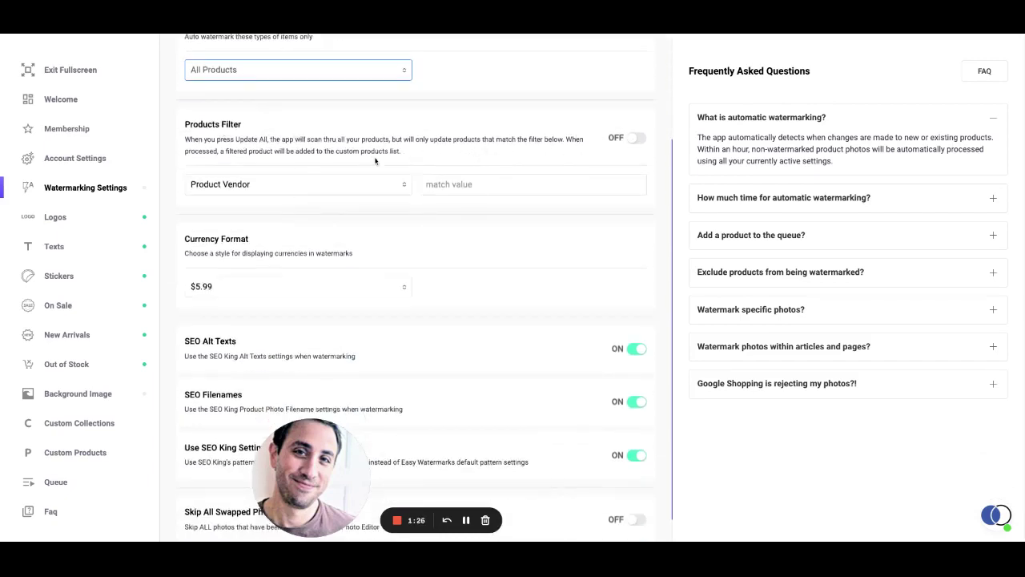
{"action": "left_click", "coordinate": [276, 192]}
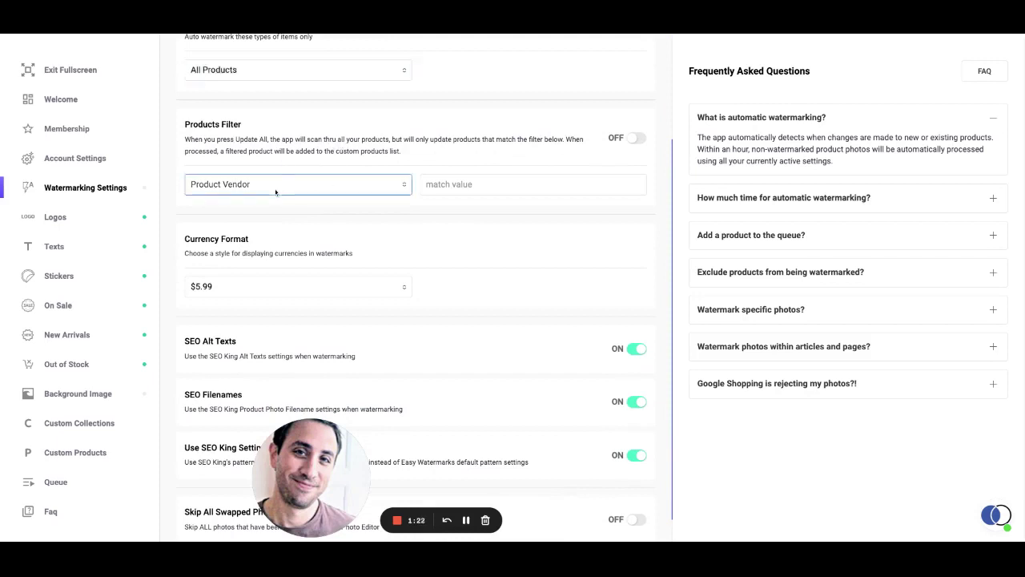
{"action": "scroll", "coordinate": [275, 192], "scroll_direction": "down", "scroll_amount": 1}
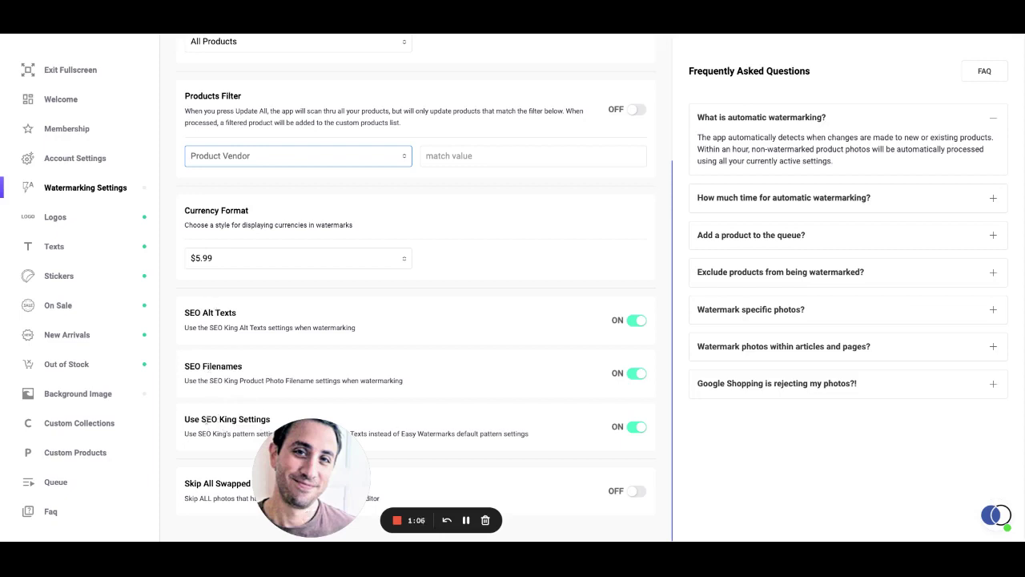
{"action": "left_click", "coordinate": [205, 420]}
{"action": "left_click_drag", "start_coordinate": [237, 420], "coordinate": [202, 420]}
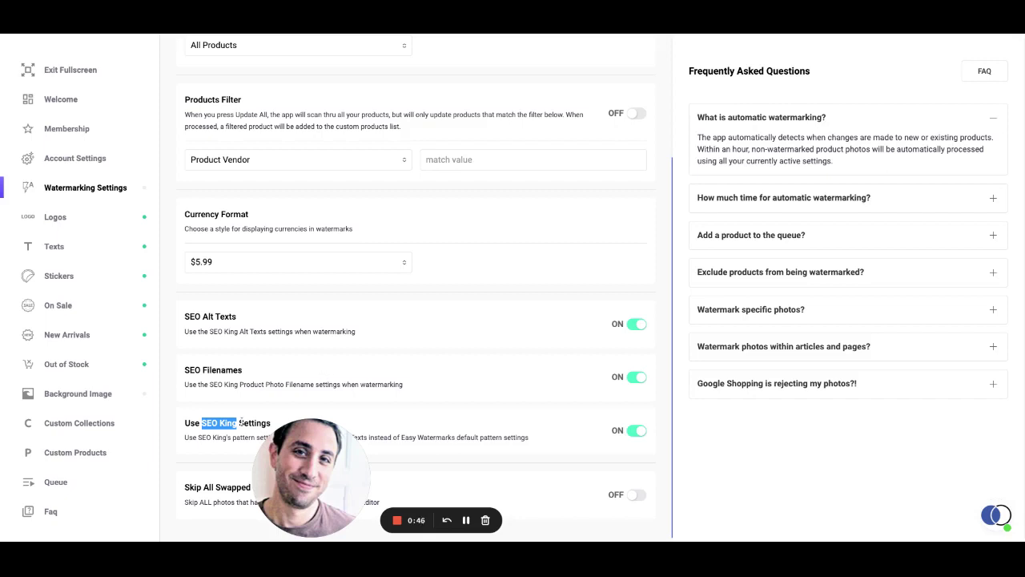
- Examine the Use SEO King Settings option for filename and alt text patterns, highlighting the SEO King name
{"action": "scroll", "coordinate": [257, 382], "scroll_direction": "down", "scroll_amount": 1}
{"action": "left_click", "coordinate": [253, 383]}
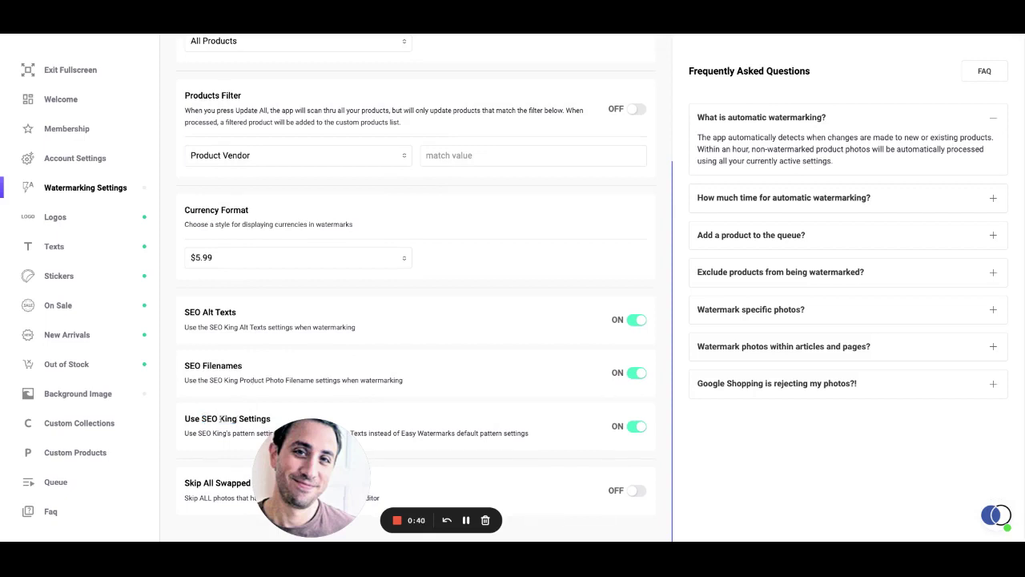
{"action": "left_click_drag", "start_coordinate": [202, 418], "coordinate": [237, 418]}
{"action": "left_click", "coordinate": [255, 405]}
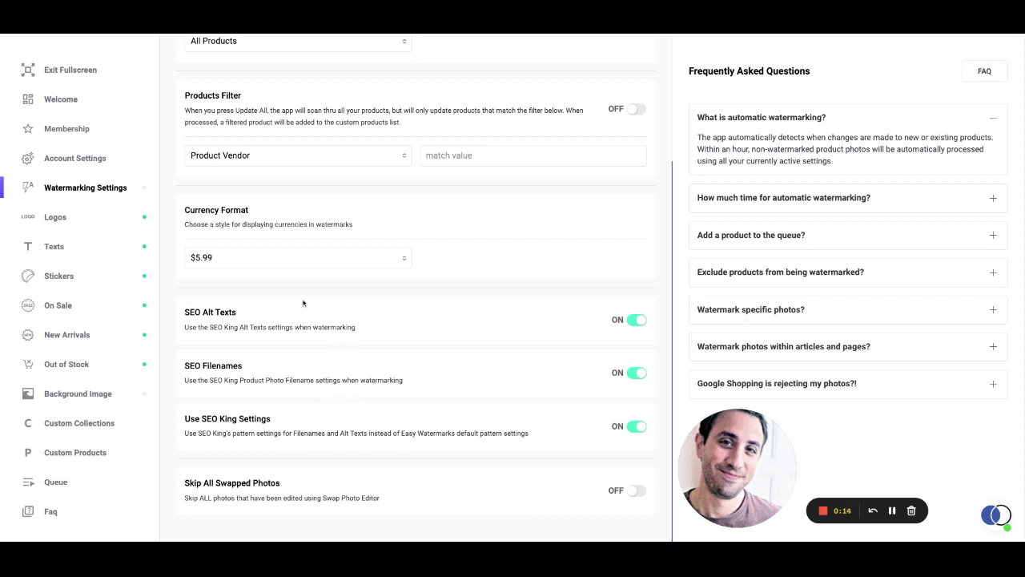
- Open the logo watermark settings and view the watermark update and restore choices without running any of them
{"action": "scroll", "coordinate": [296, 303], "scroll_direction": "up", "scroll_amount": 1}
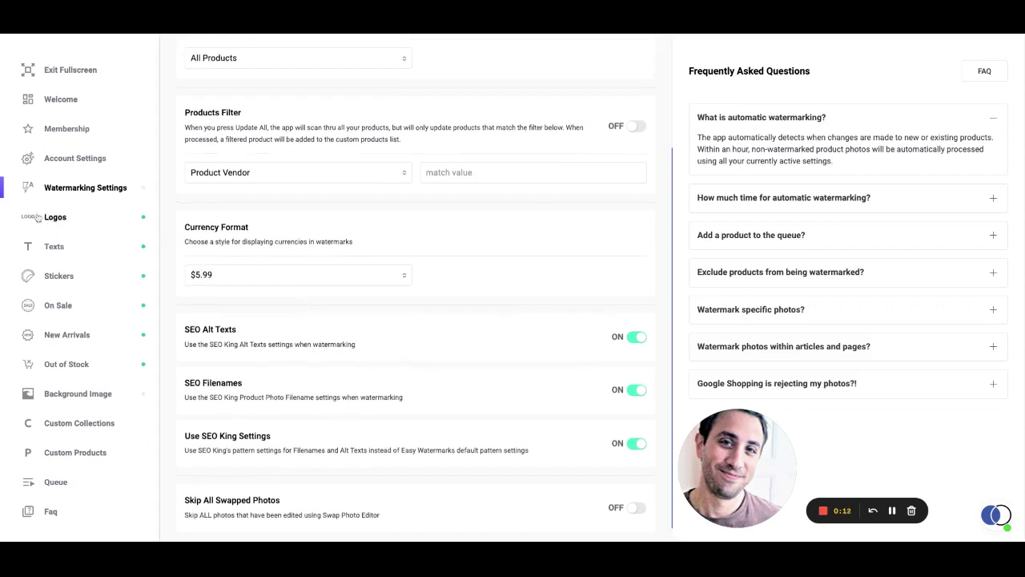
{"action": "scroll", "coordinate": [259, 247], "scroll_direction": "up", "scroll_amount": 3}
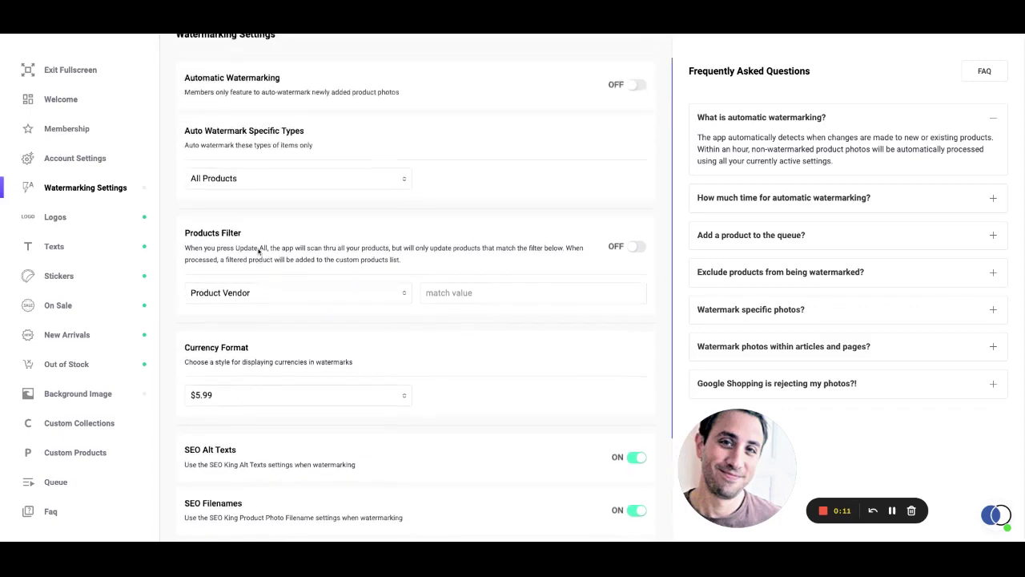
{"action": "left_click", "coordinate": [73, 222]}
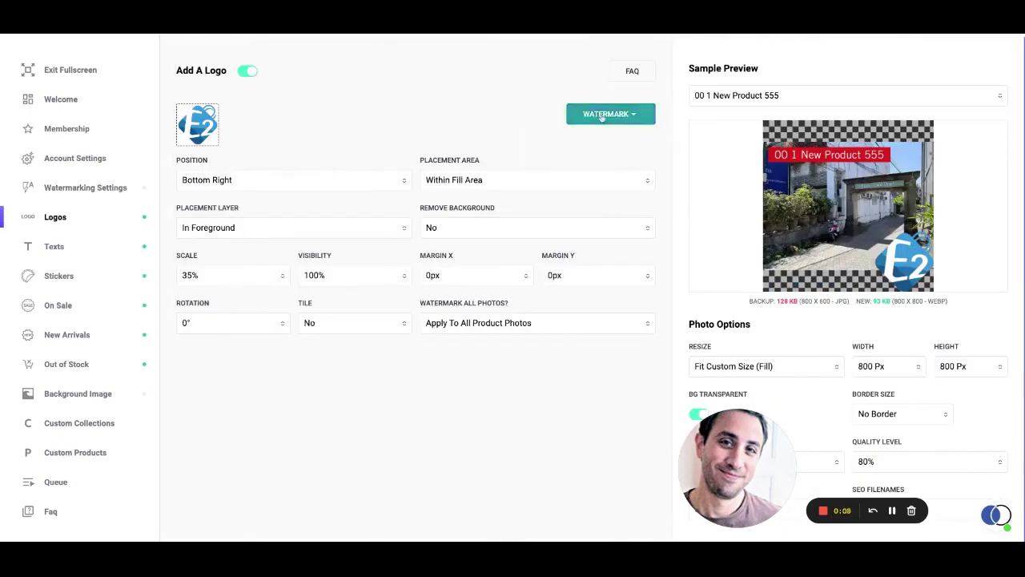
{"action": "left_click", "coordinate": [595, 113]}
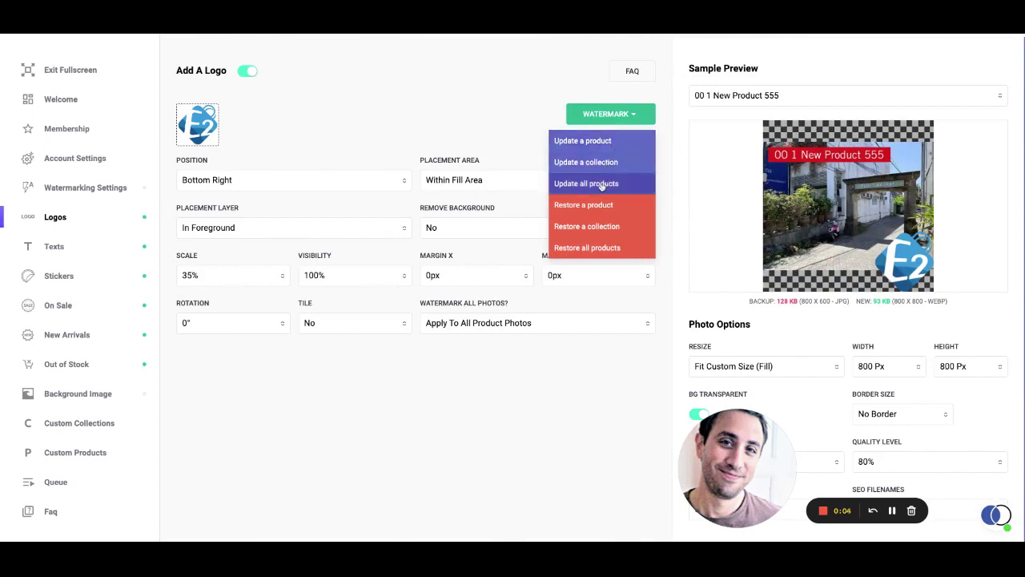
{"action": "left_click", "coordinate": [384, 124]}
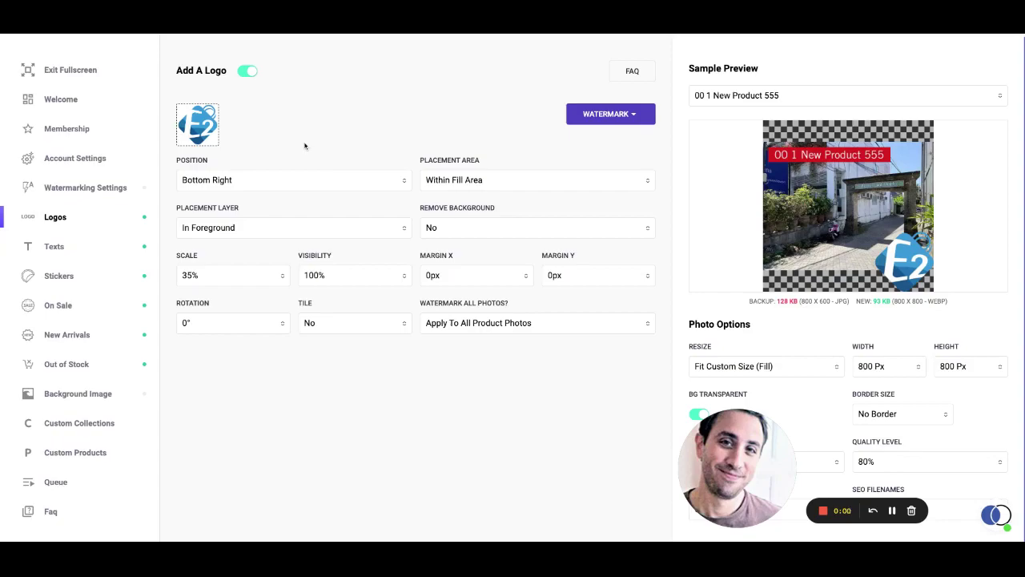